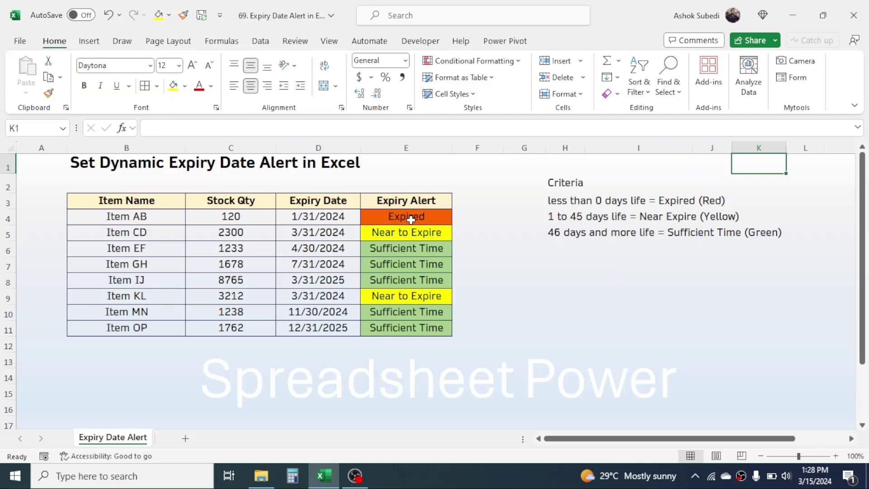
Delete the Expiry Alert contents in E4:E11 and clear the conditional formatting rules from those cells.
left_click_drag(426, 220, 423, 334)
key("Delete")
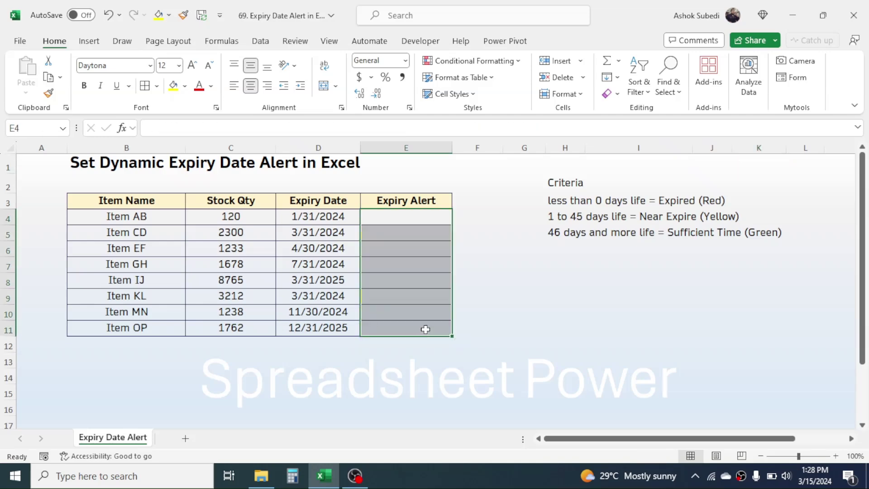
left_click(512, 63)
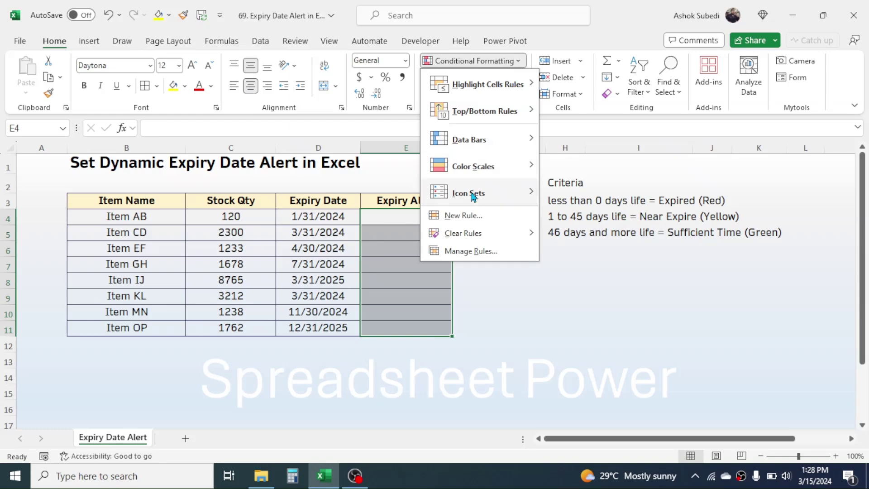
mouse_move(467, 233)
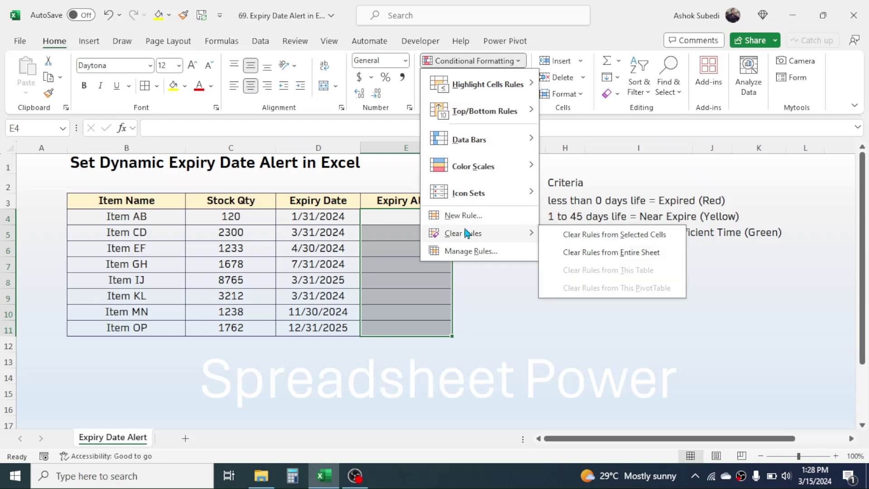
left_click(617, 239)
left_click(513, 298)
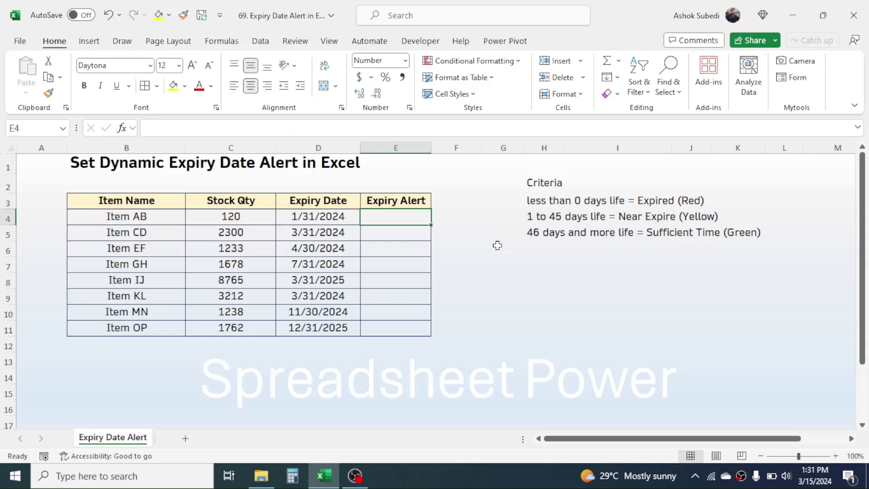
Begin an IFS formula in E4 that returns "Expired" when (D4-today())<0.
type("=")
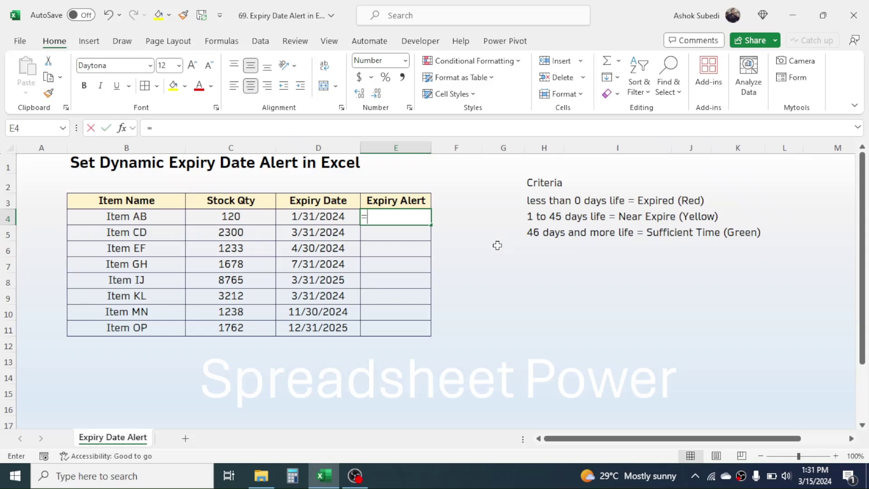
type("IFS")
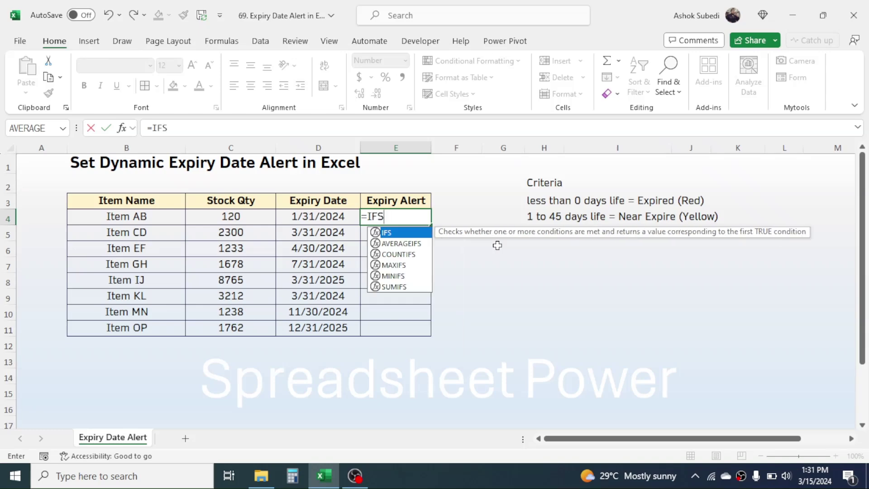
type("(")
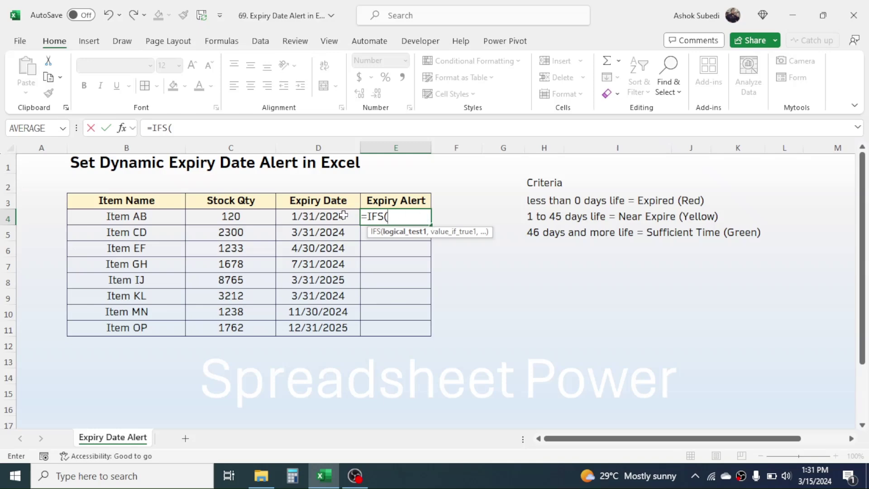
type("(")
left_click(318, 216)
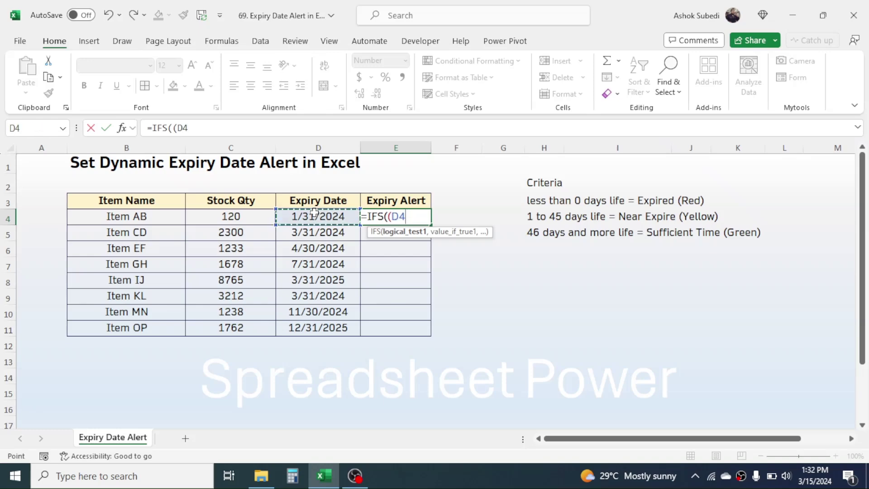
type("-")
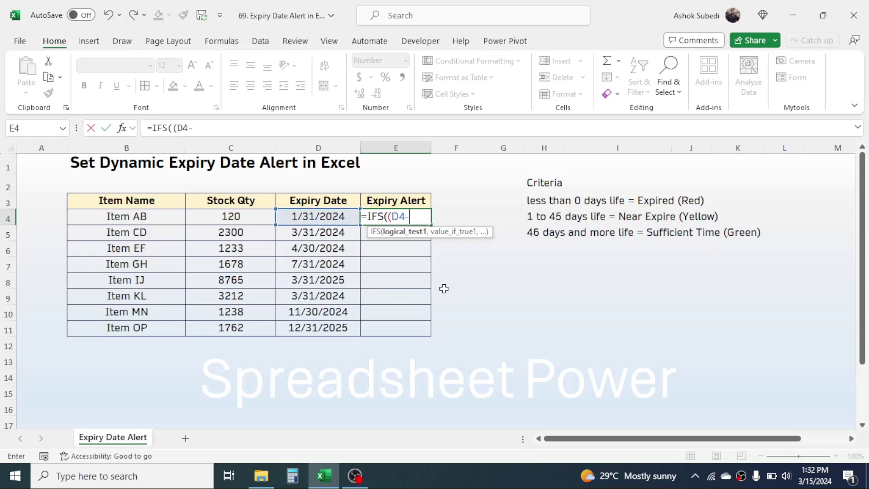
type("toda")
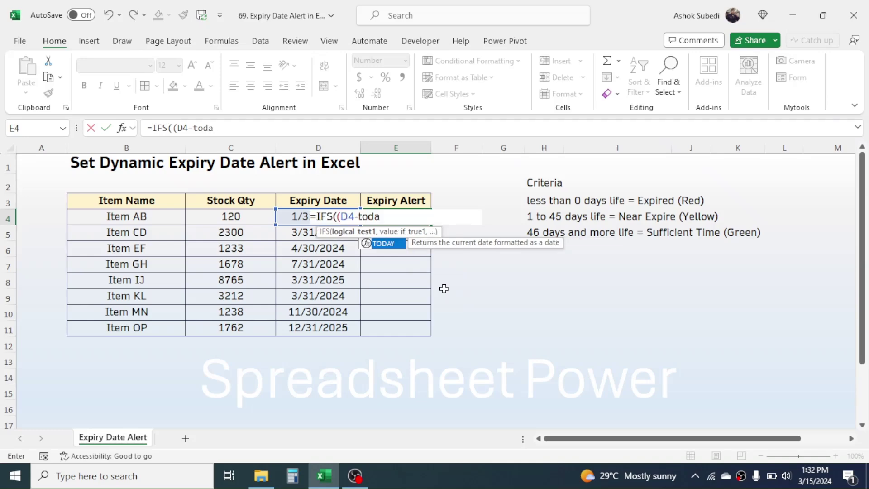
type("y()")
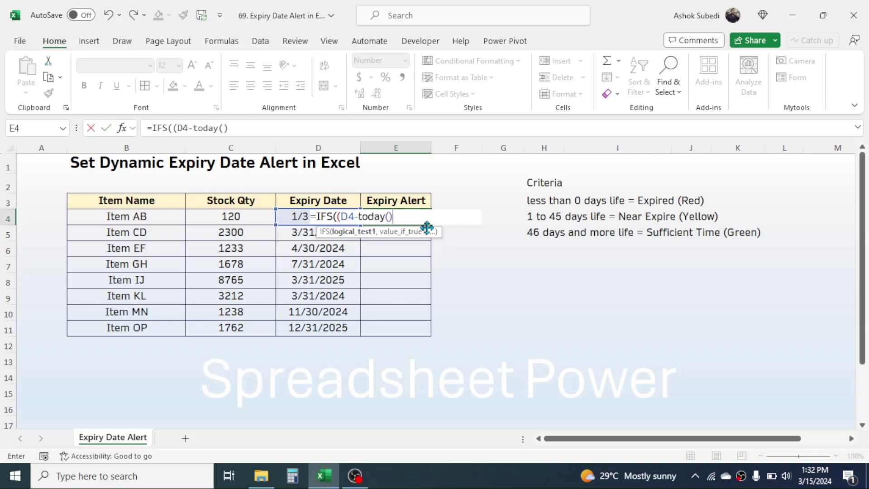
type(")")
type("<0")
type(",")
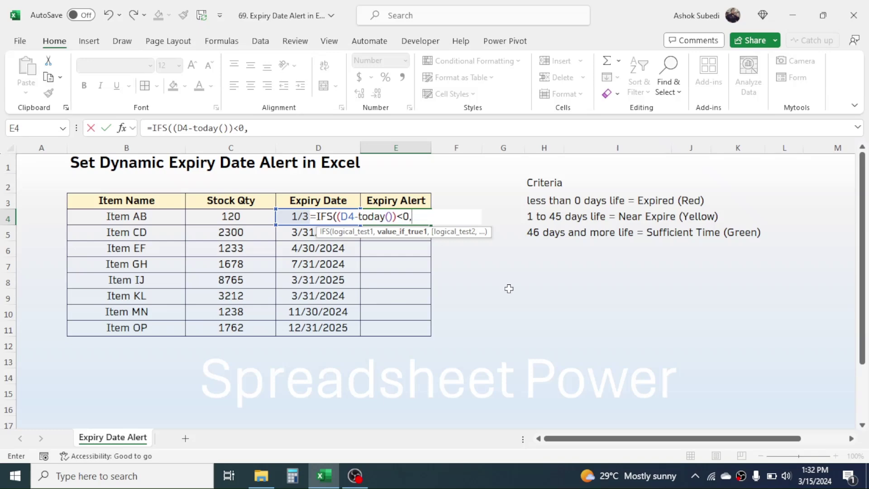
type("\"Expired\"")
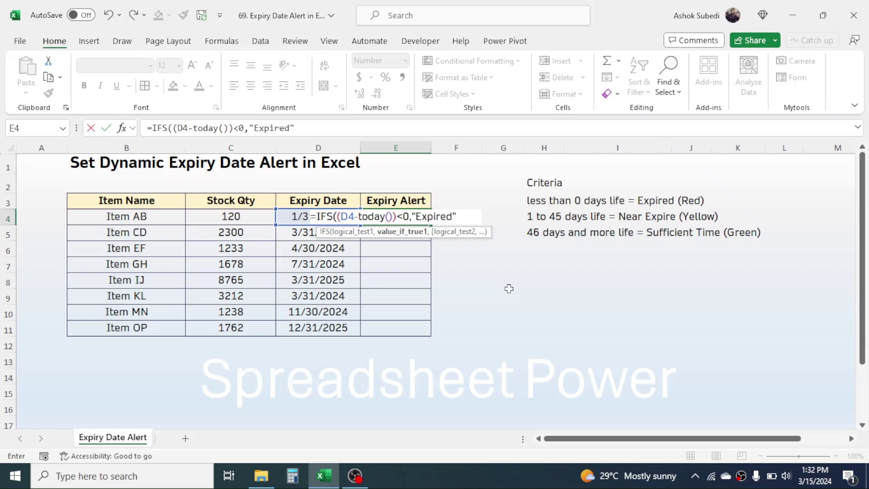
Add a second condition to the E4 formula returning "Near to Expire" when (D4-today())<46.
type(",")
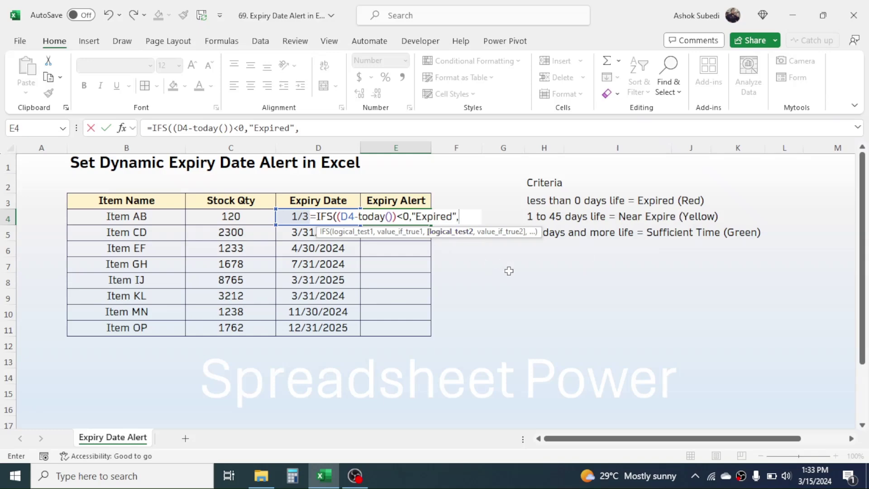
type("(")
left_click(298, 215)
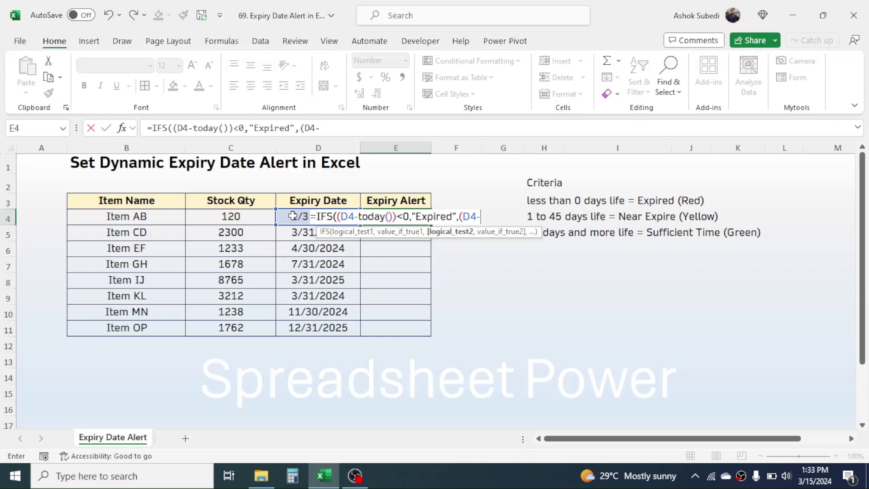
type("-today(")
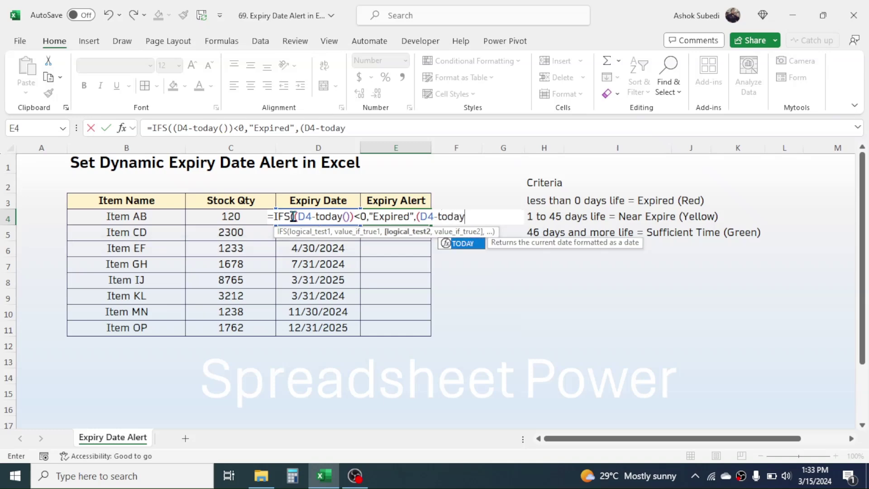
type(")")
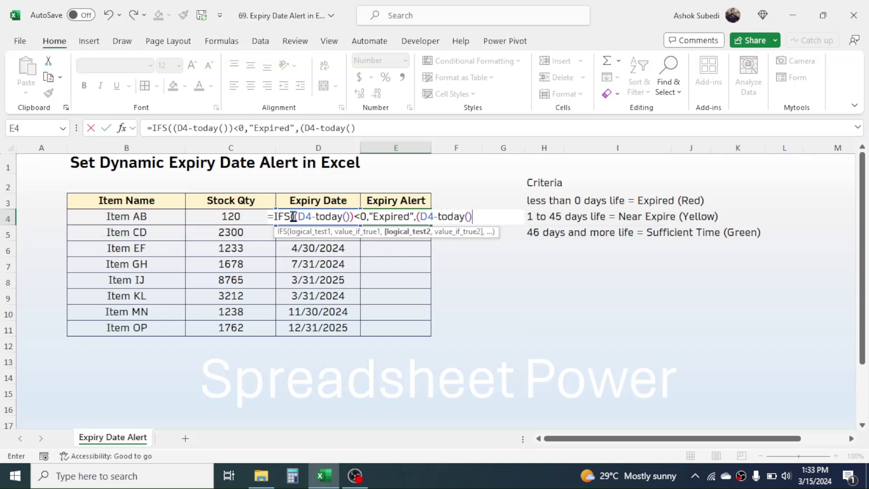
type(")")
type("<46")
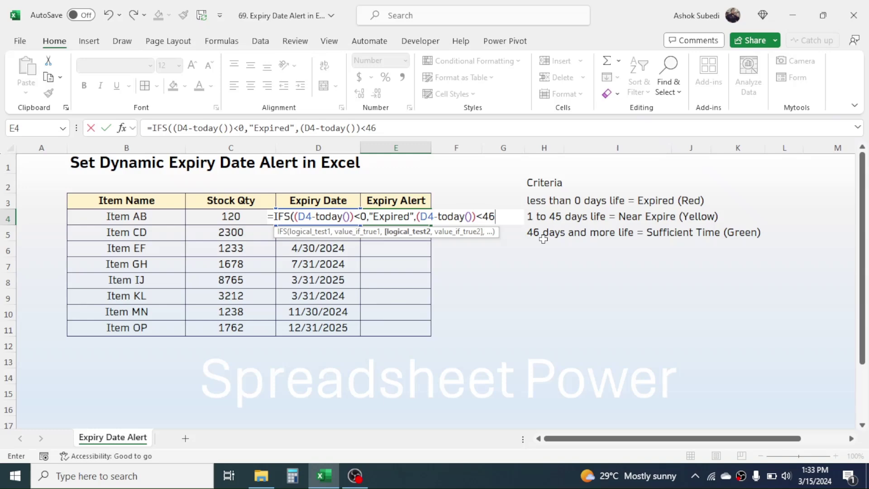
key("BackSpace")
key("BackSpace")
type("45")
key("BackSpace")
key("BackSpace")
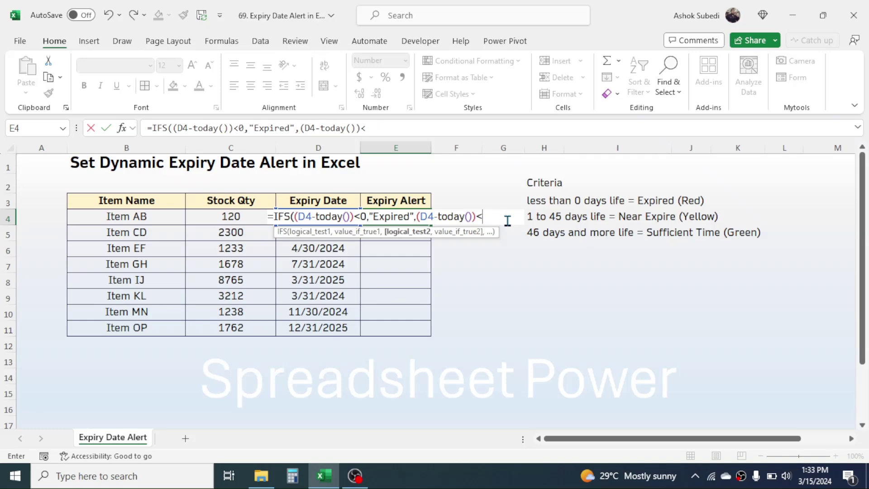
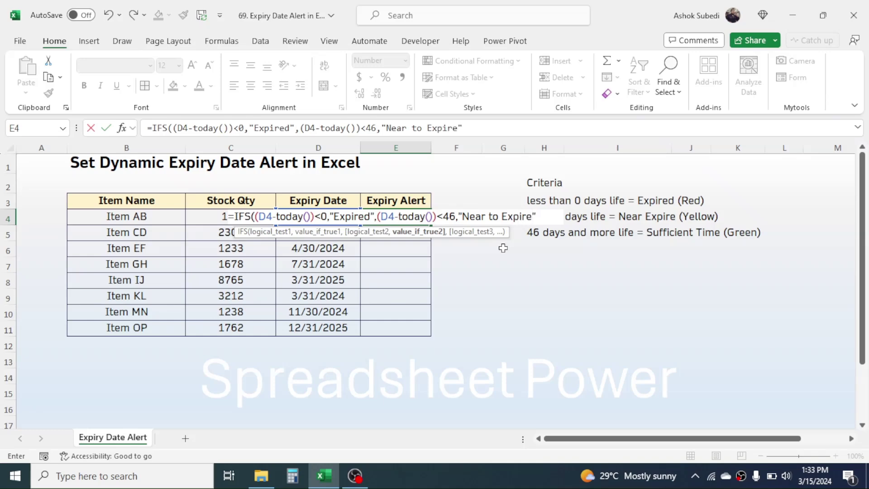
Complete the E4 formula with a third condition returning "Sufficient Time" when (D4-today())>=46, and enter it.
type(",")
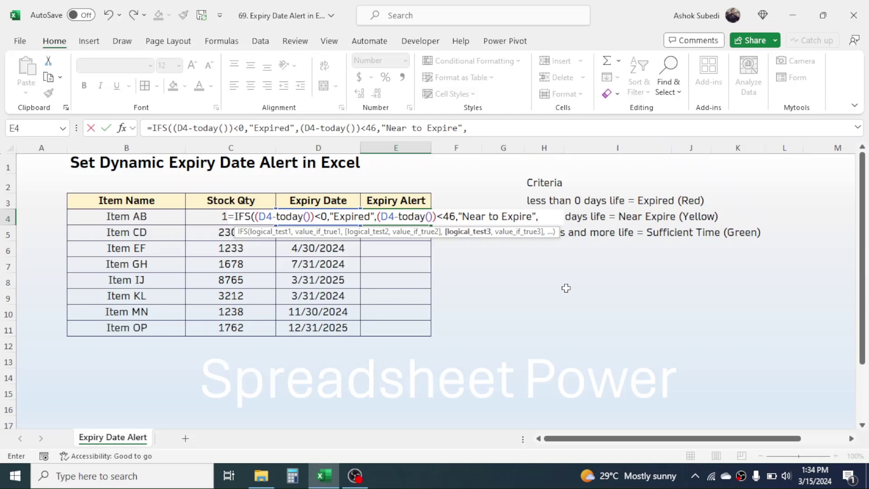
type("(")
type("D")
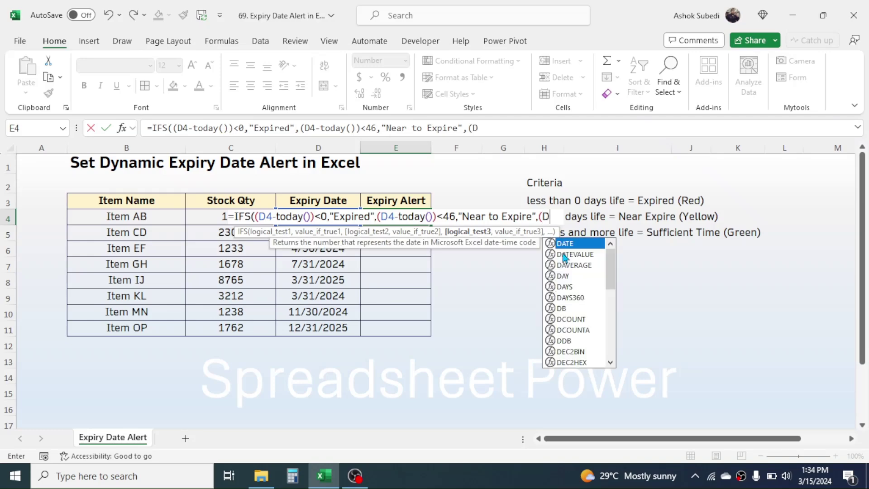
type("4-today(")
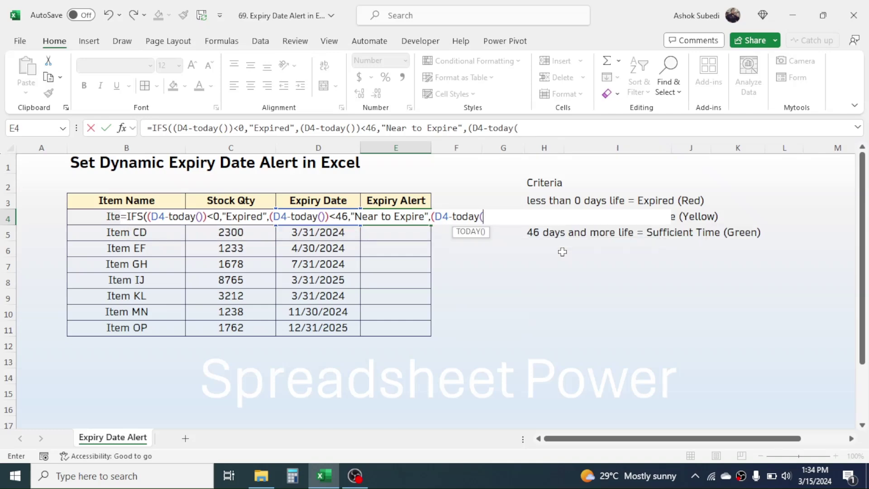
type("))")
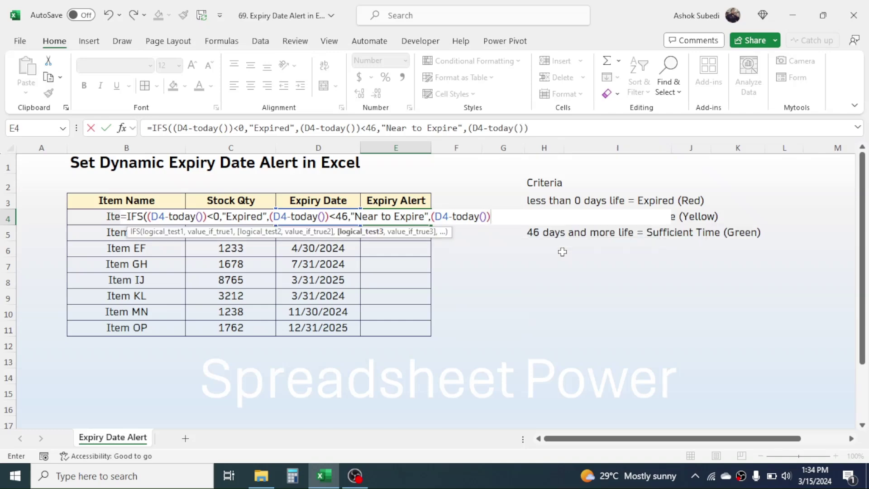
type(">")
type("45")
key("BackSpace")
key("BackSpace")
type("=46,")
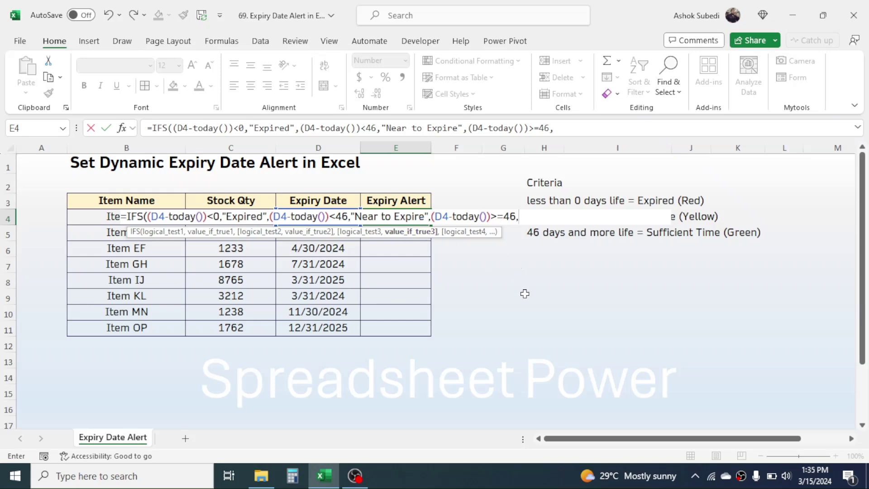
type("\"Sufficient")
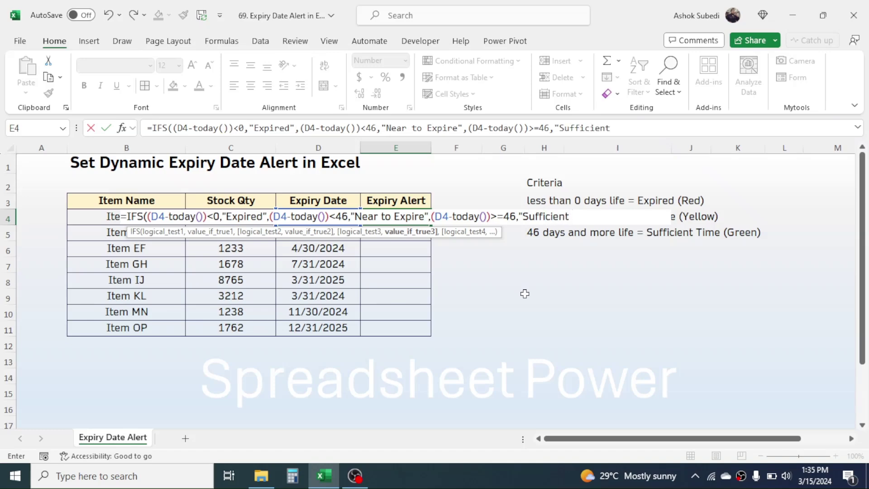
type(" Time\")")
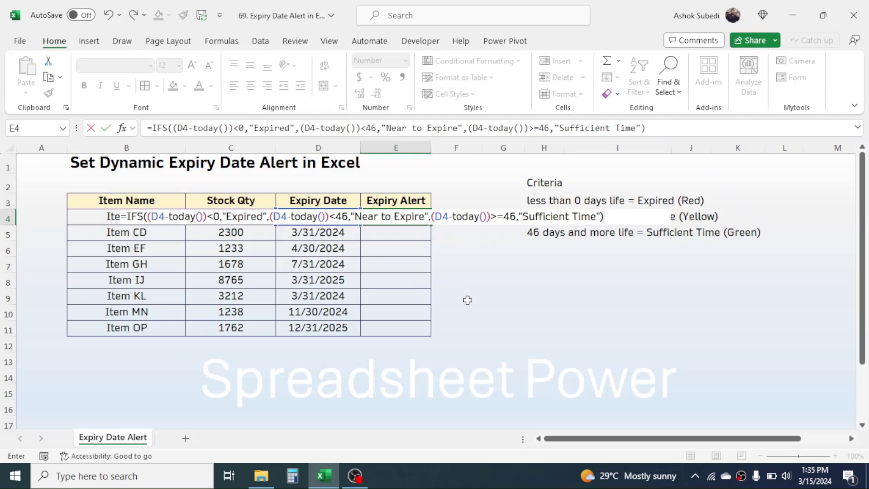
key("Return")
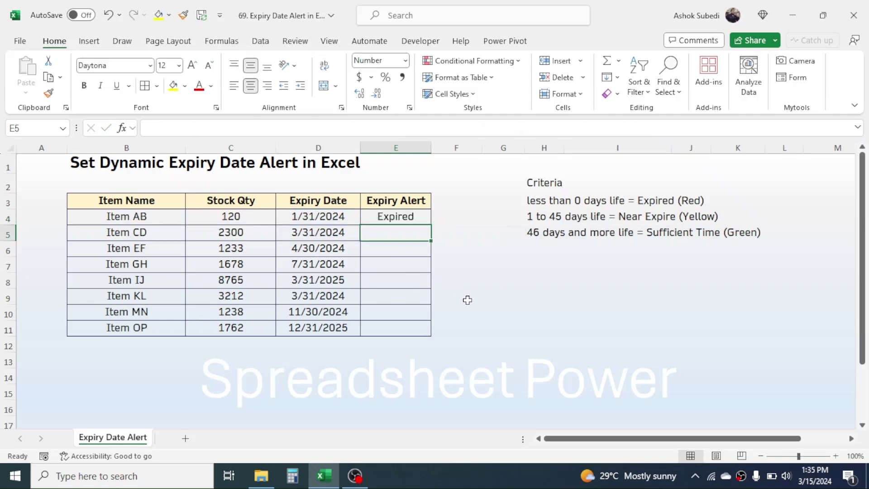
Fill the expiry alert formula from E4 down through E11.
left_click(401, 217)
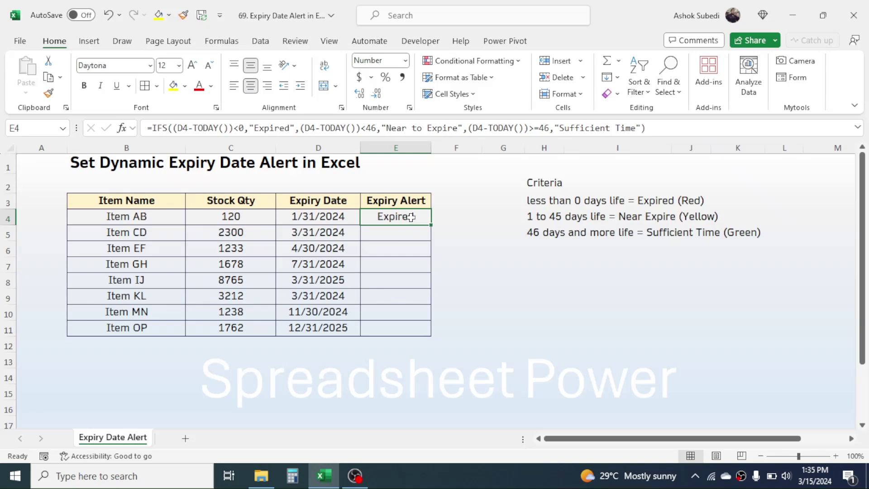
left_click_drag(432, 225, 415, 337)
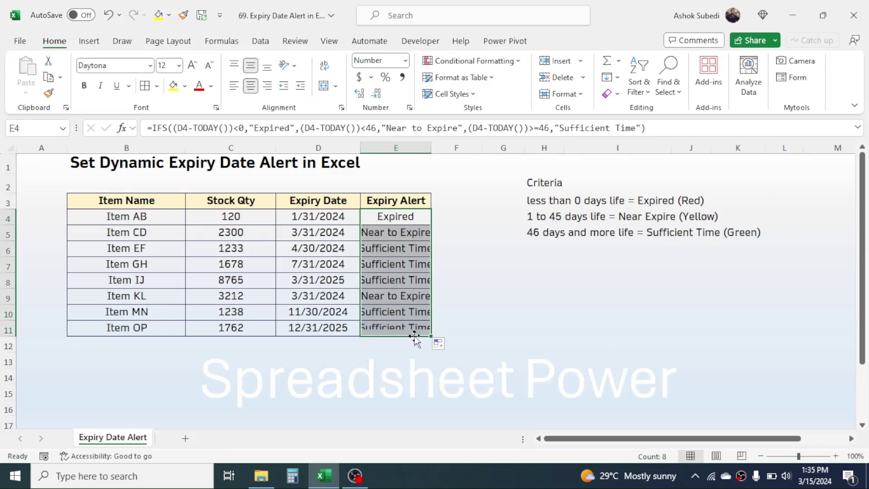
left_click(471, 312)
Widen column E so the longest Expiry Alert text fits inside its cells.
left_click(422, 265)
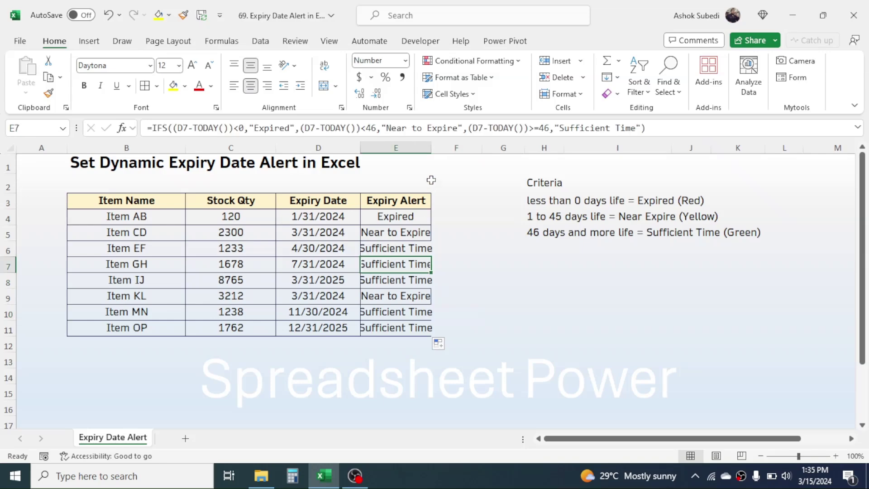
left_click_drag(431, 148, 445, 149)
left_click(439, 296)
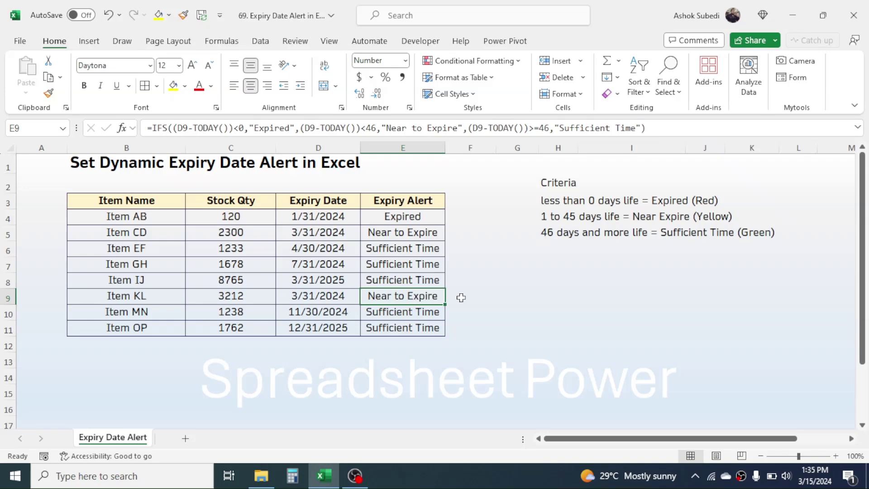
left_click(405, 259)
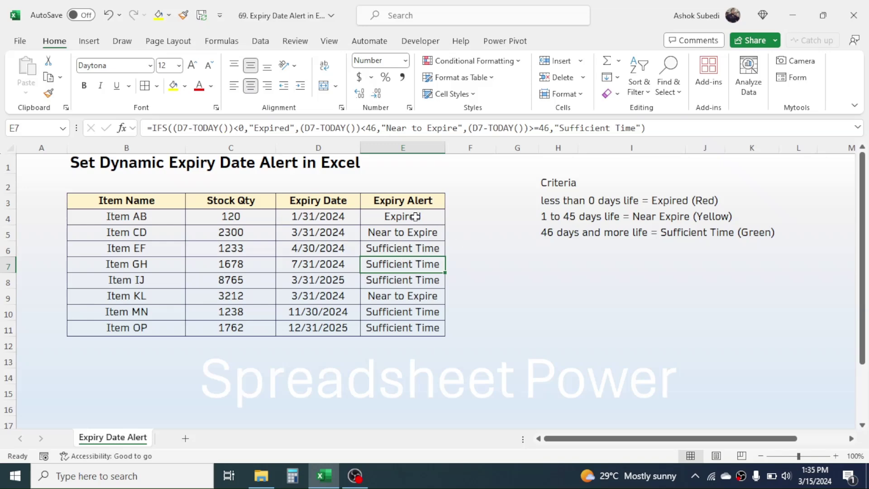
Add an Equal To highlight rule to E4:E11 that gives cells reading "Expired" a custom solid red fill.
left_click_drag(412, 217, 399, 326)
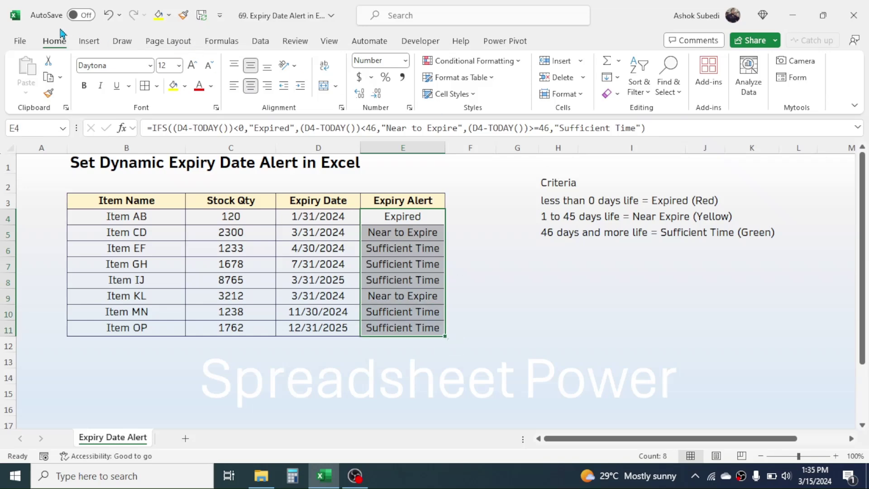
left_click(509, 64)
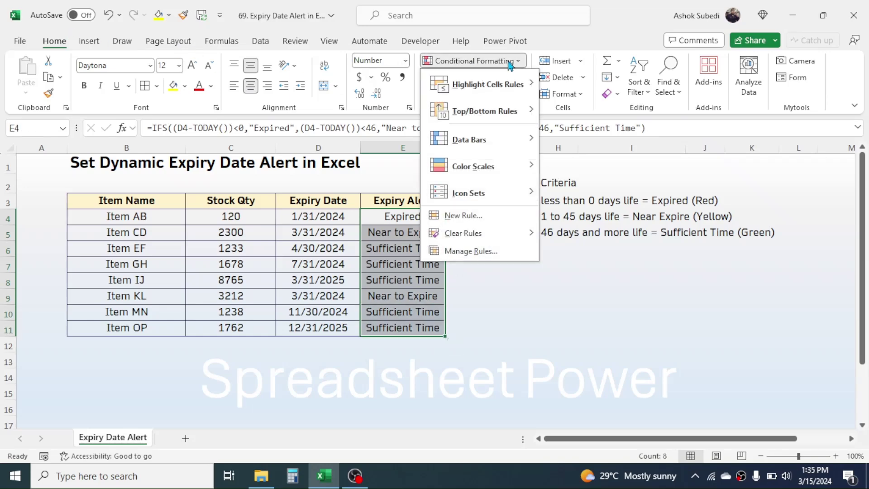
mouse_move(470, 86)
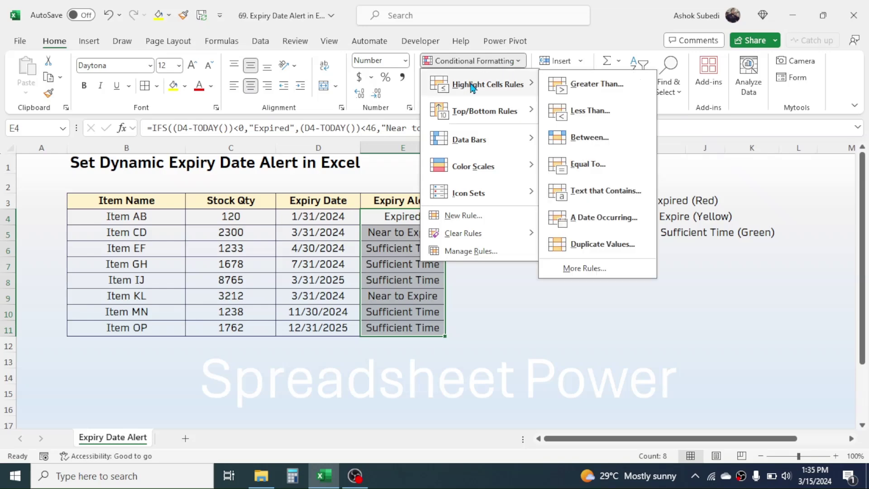
left_click(579, 168)
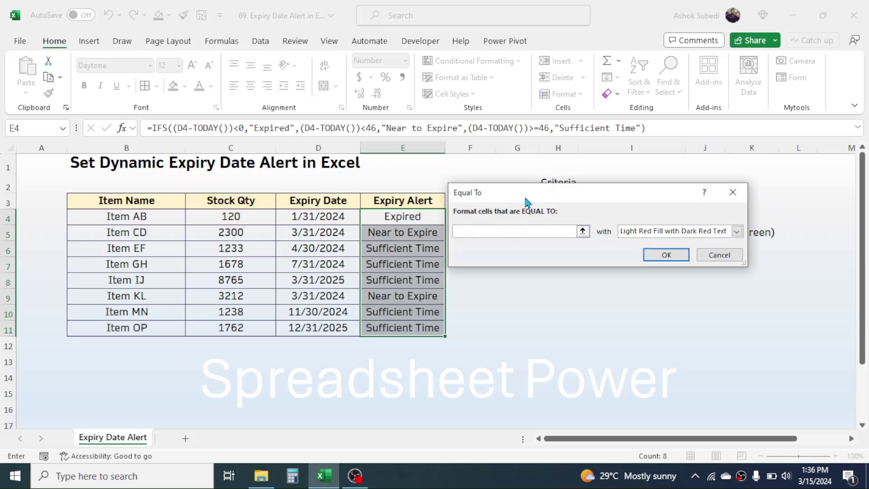
left_click_drag(522, 190, 548, 268)
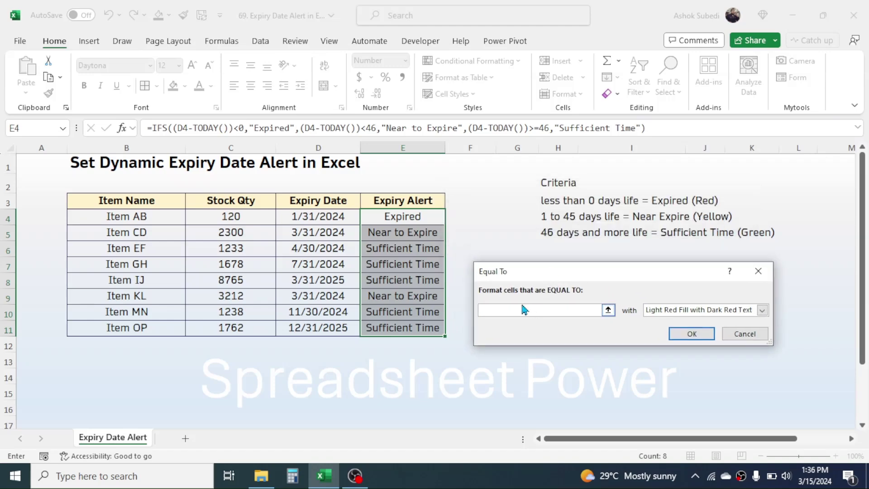
type("Expired")
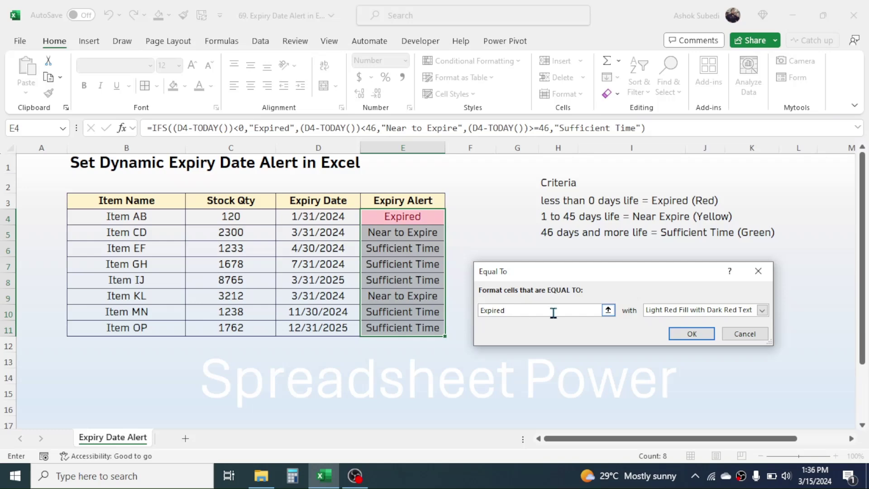
left_click(762, 311)
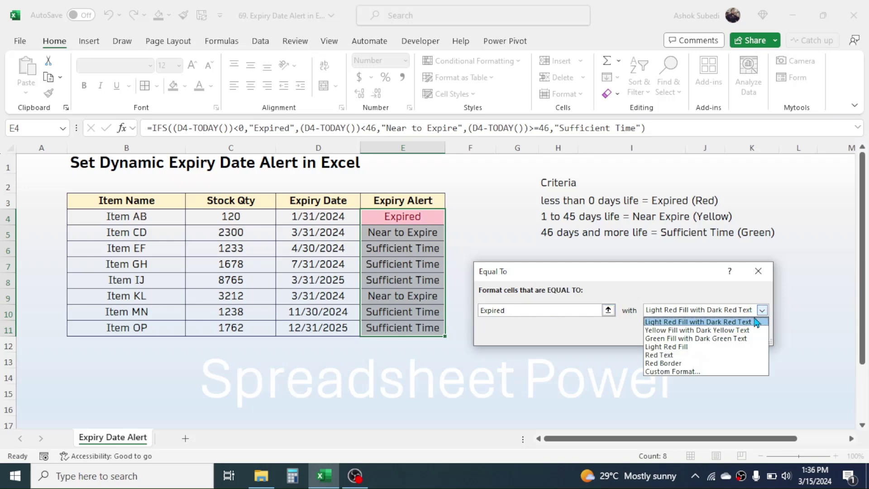
left_click(672, 371)
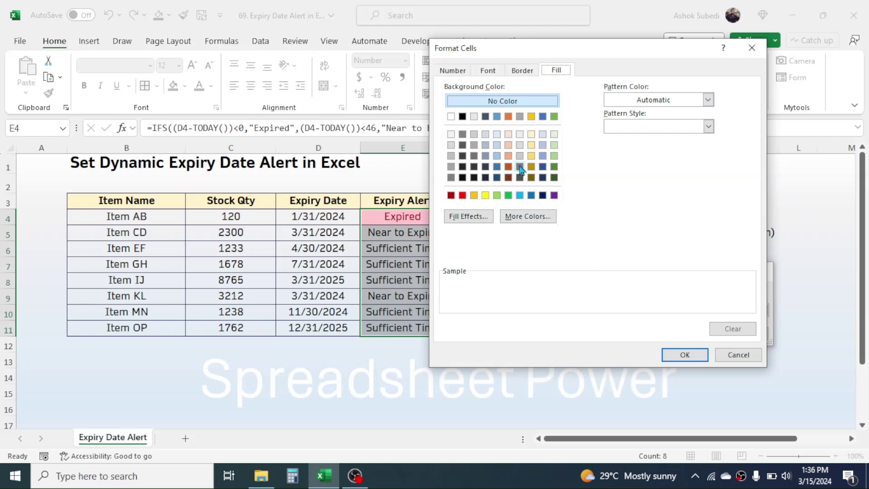
left_click(462, 195)
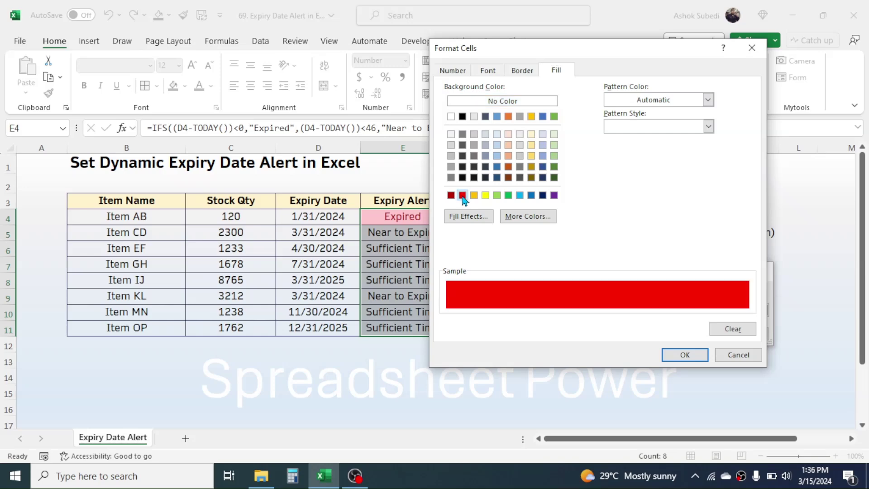
left_click(683, 354)
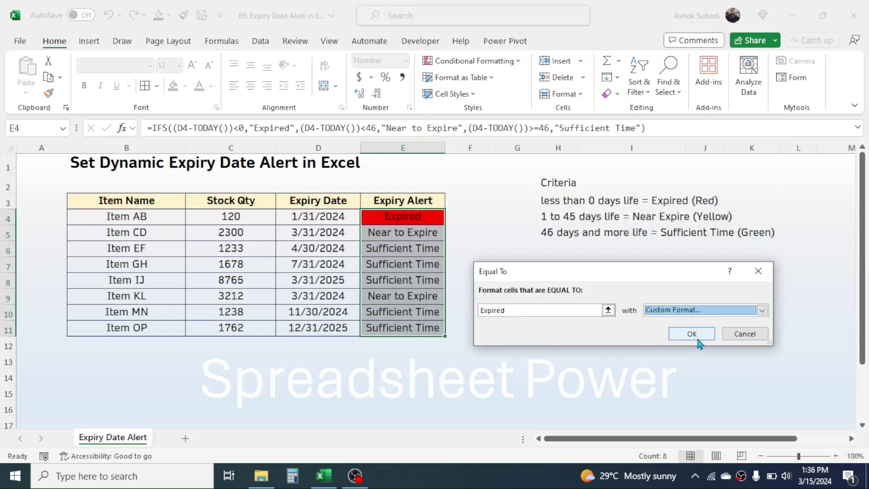
left_click(693, 336)
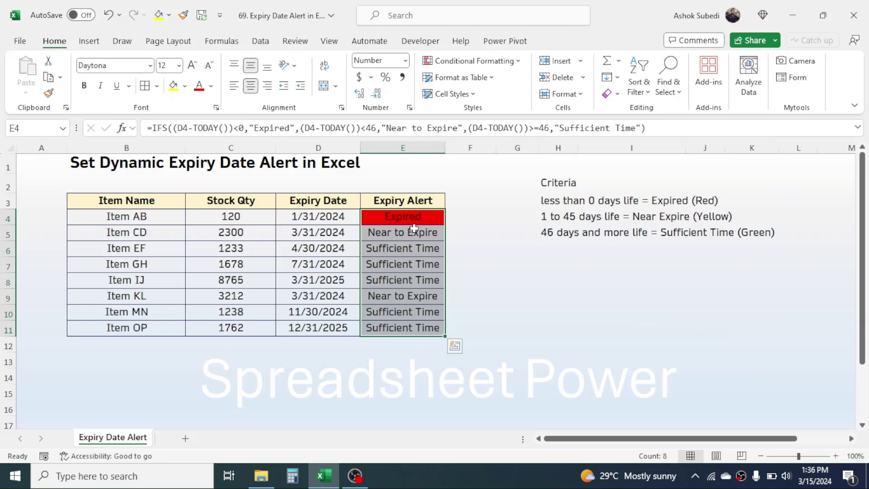
Add an Equal To highlight rule to E4:E11 that gives cells reading "Near to Expire" a custom bright yellow fill.
left_click(515, 61)
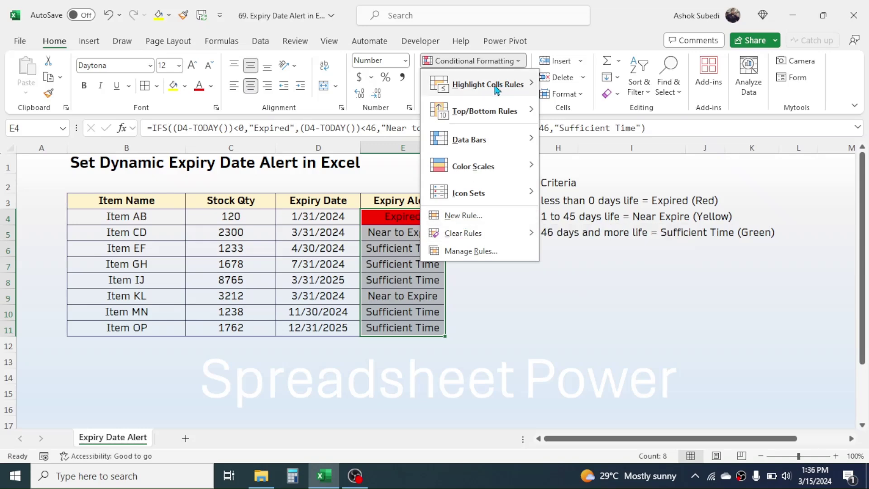
mouse_move(484, 91)
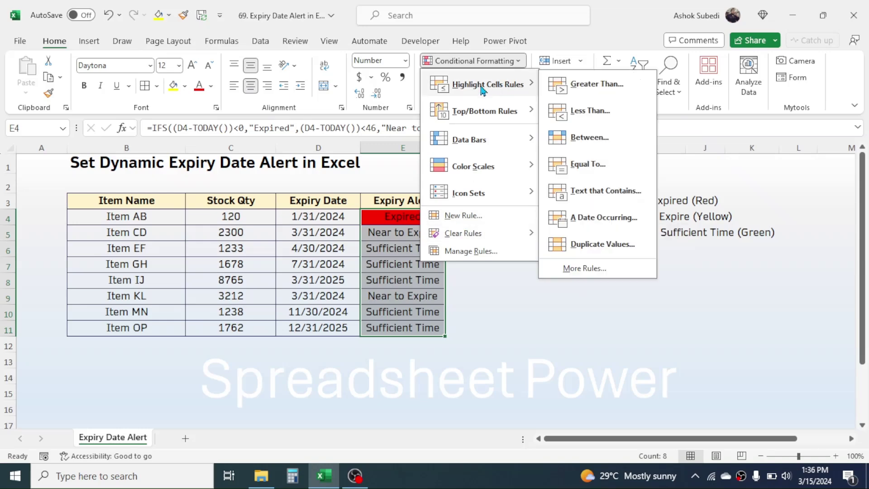
left_click(587, 168)
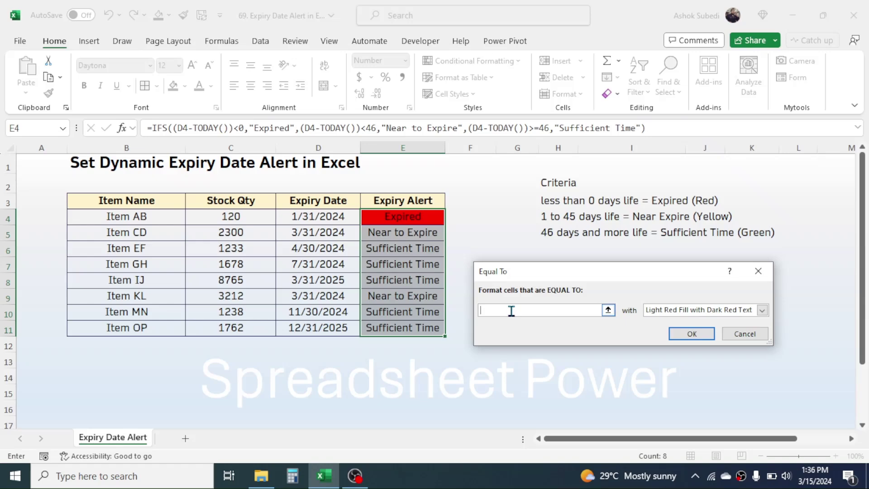
type("Near to Expire")
left_click(762, 312)
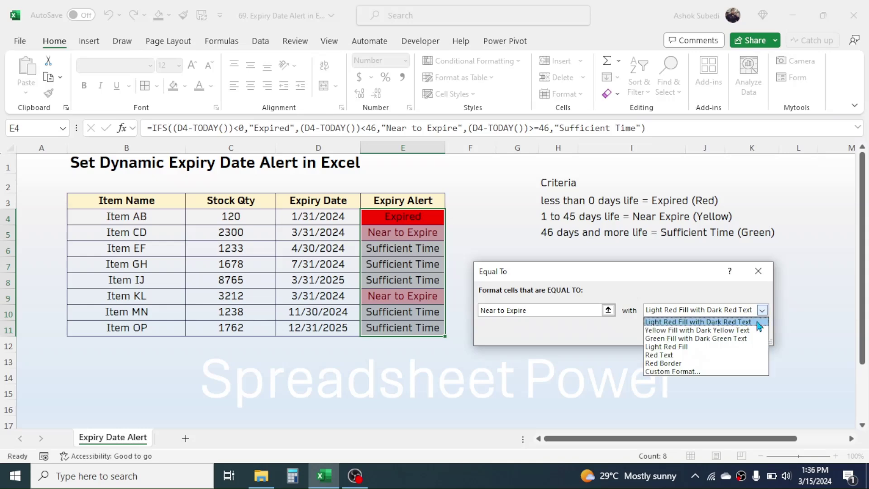
left_click(691, 375)
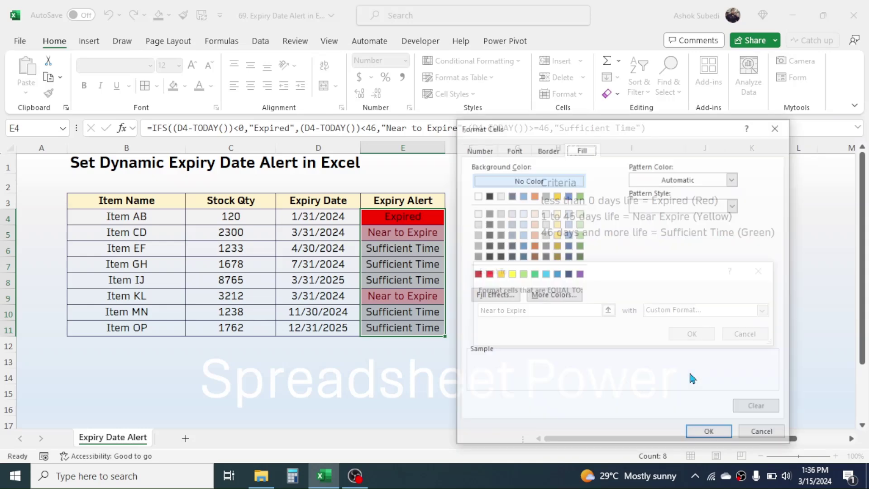
left_click(510, 274)
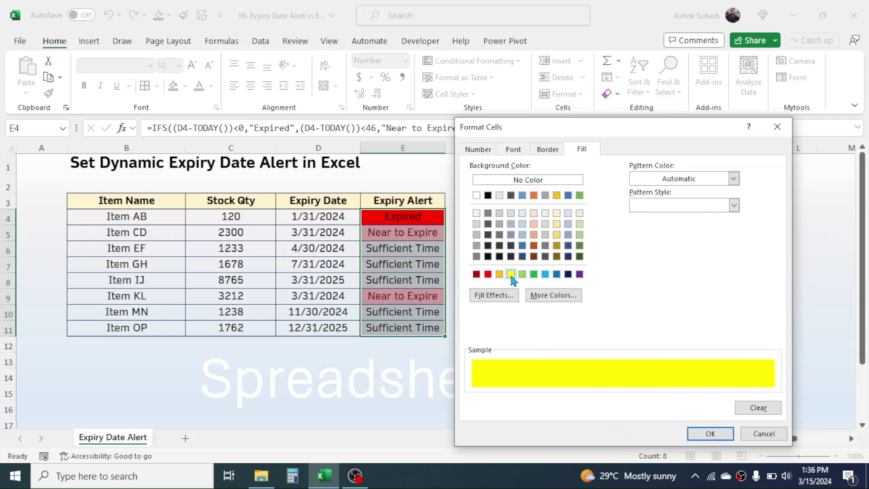
left_click(709, 432)
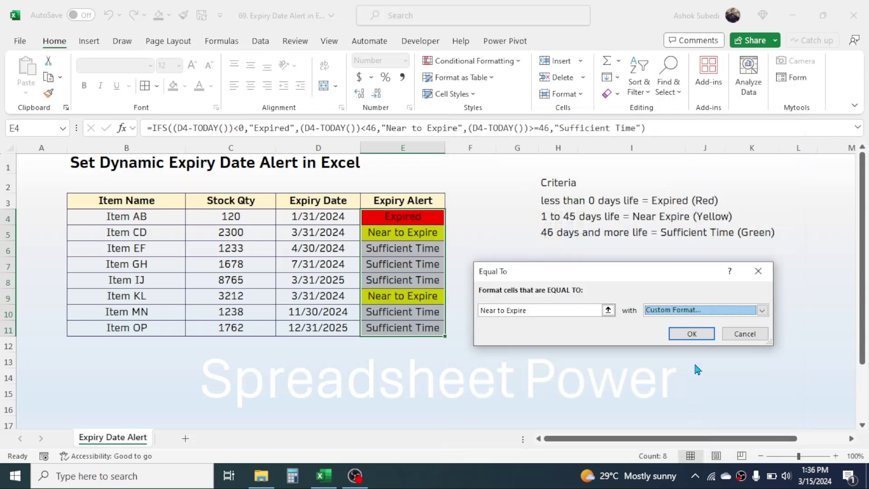
left_click(692, 334)
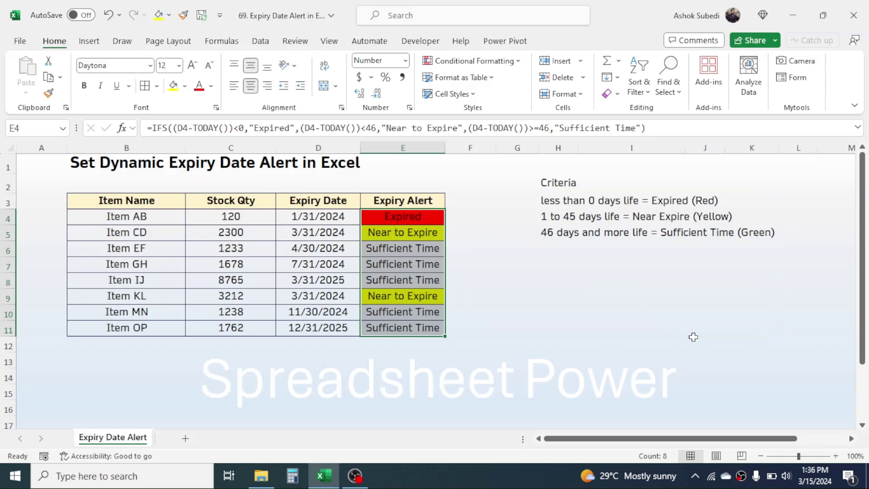
left_click(584, 309)
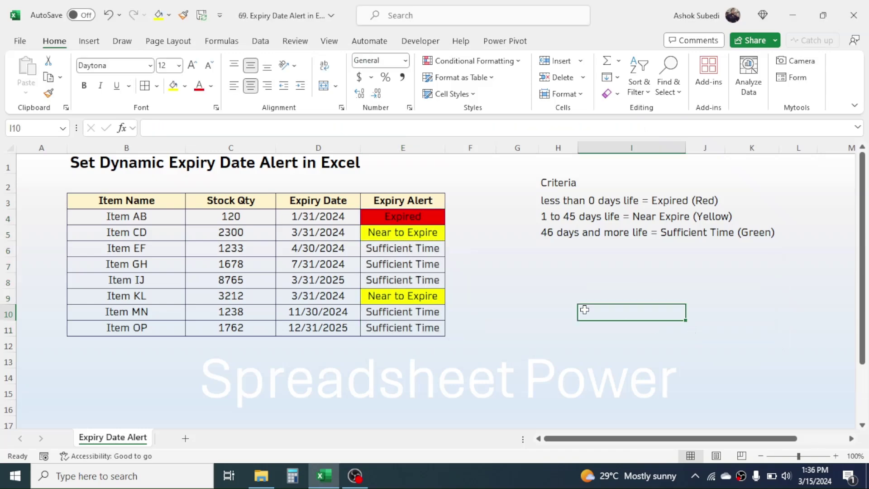
Add an Equal To highlight rule to E4:E11 that gives cells reading "Sufficient Time" a custom light green fill.
left_click(411, 249)
left_click_drag(420, 217, 423, 328)
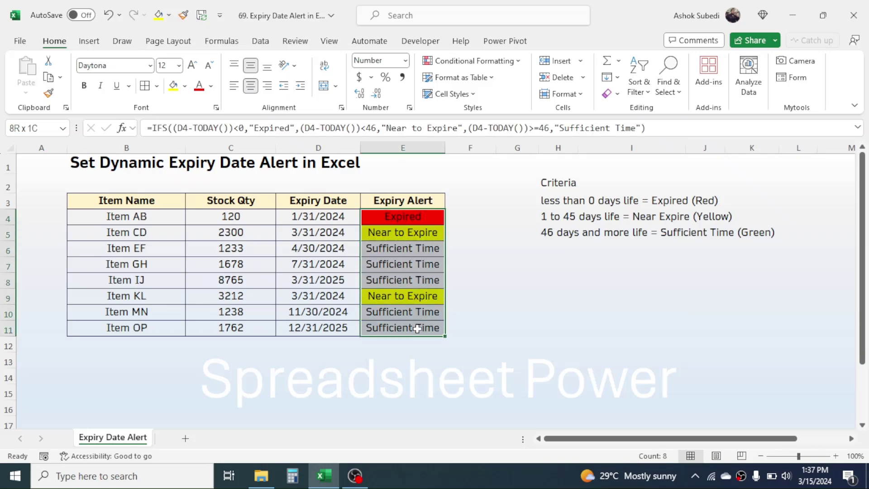
left_click(514, 61)
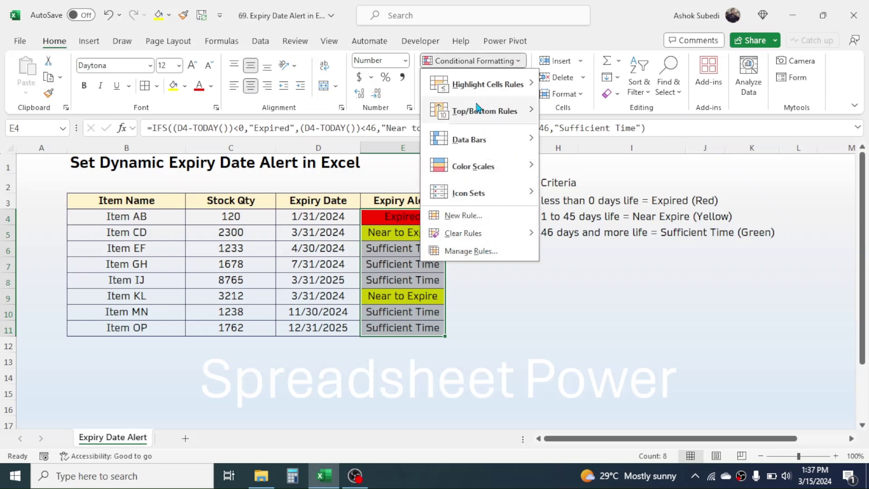
mouse_move(475, 87)
left_click(604, 170)
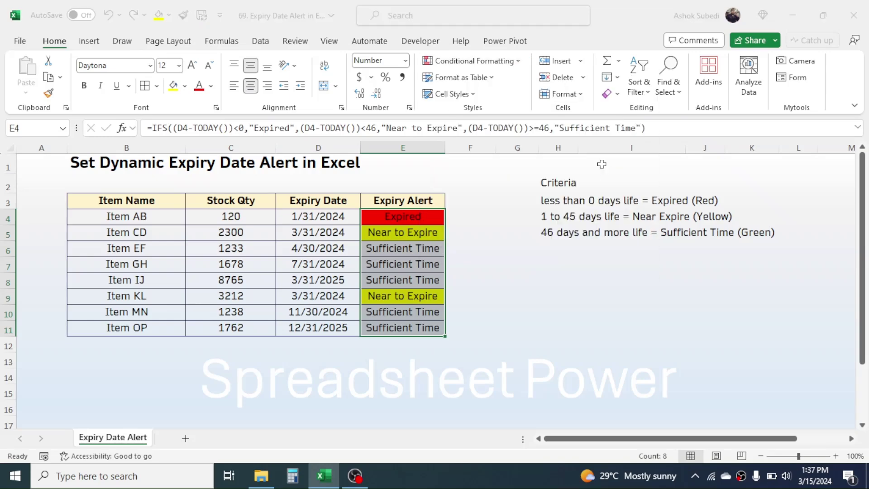
type("S")
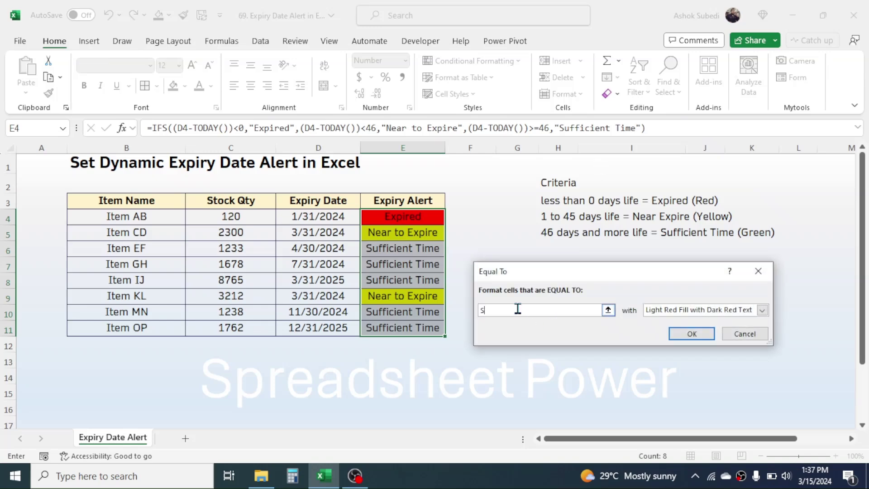
type("ufficient Time")
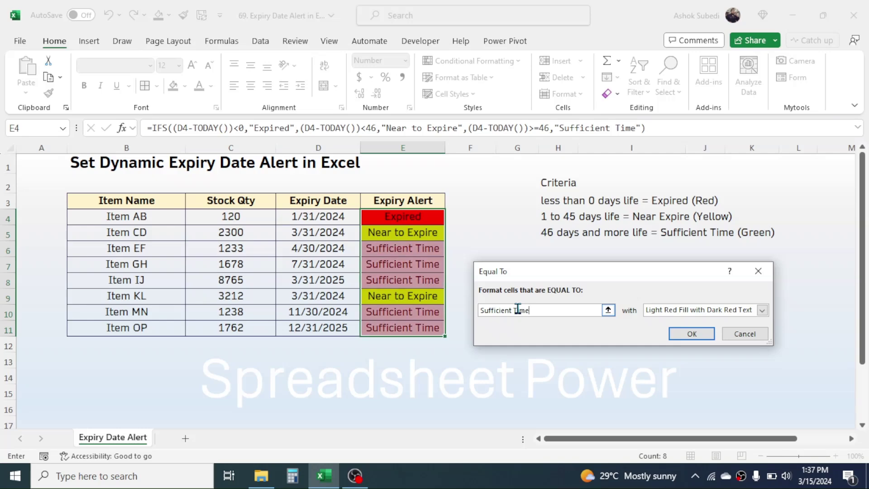
left_click(762, 310)
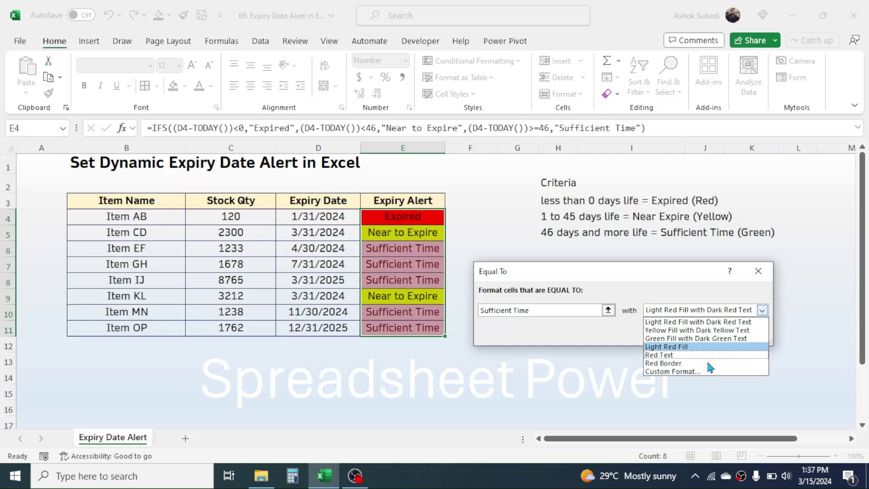
left_click(677, 373)
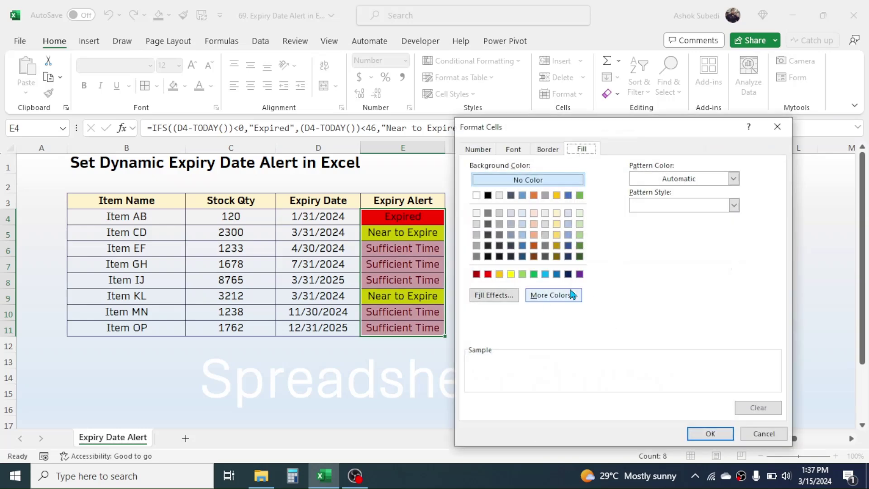
left_click(580, 235)
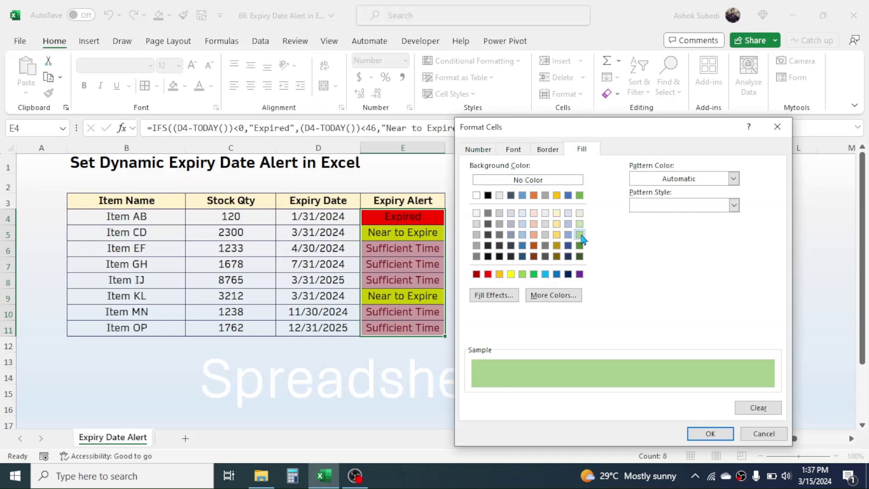
left_click(710, 433)
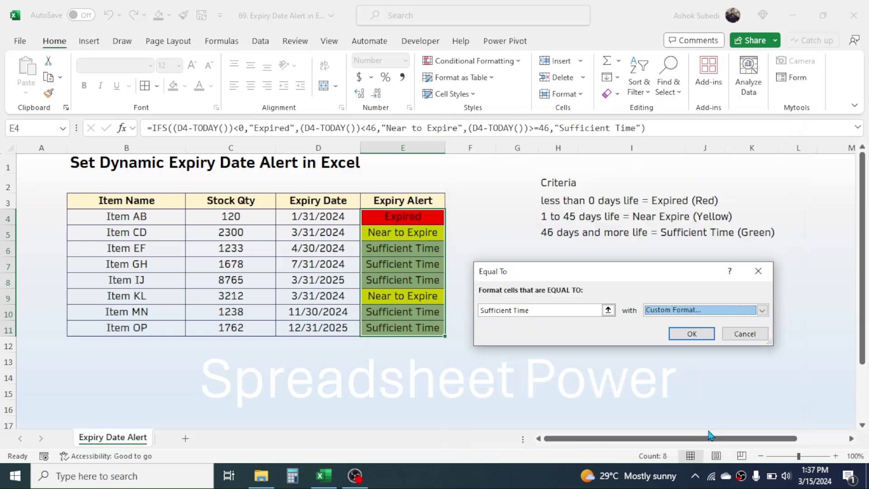
left_click(692, 334)
left_click(586, 294)
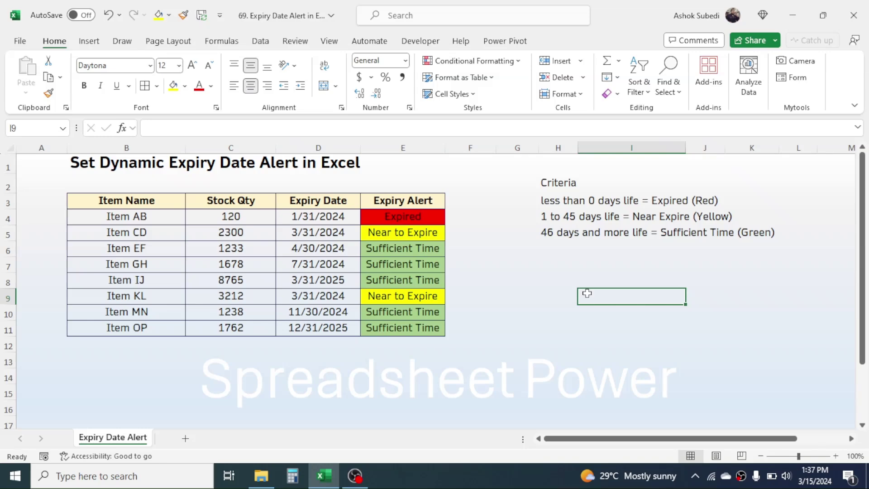
Save the expiry date alert workbook.
key("ctrl+s")
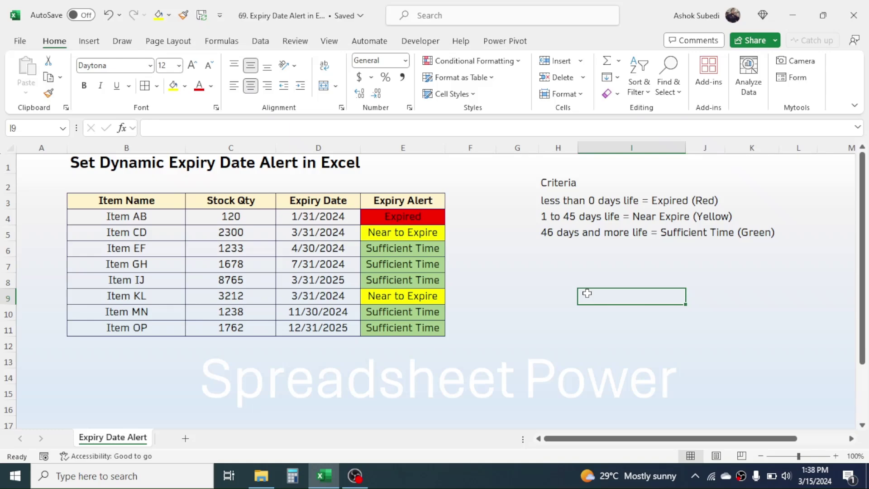
left_click(435, 232)
left_click(501, 280)
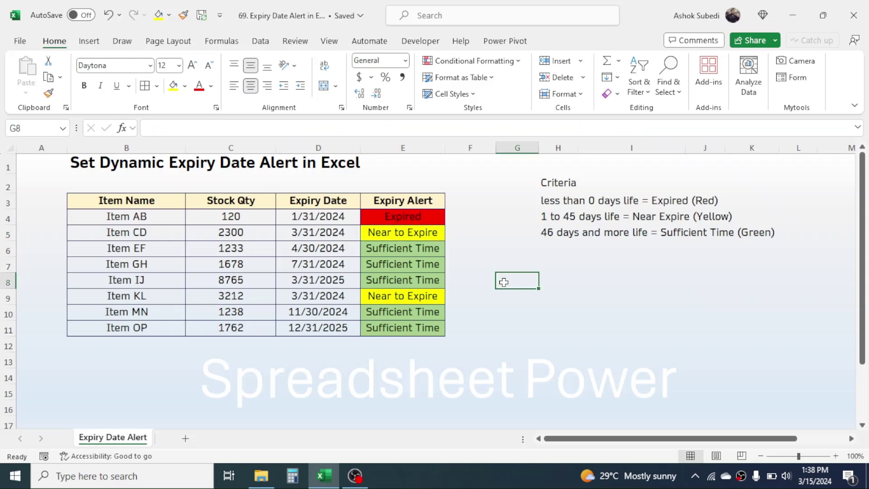